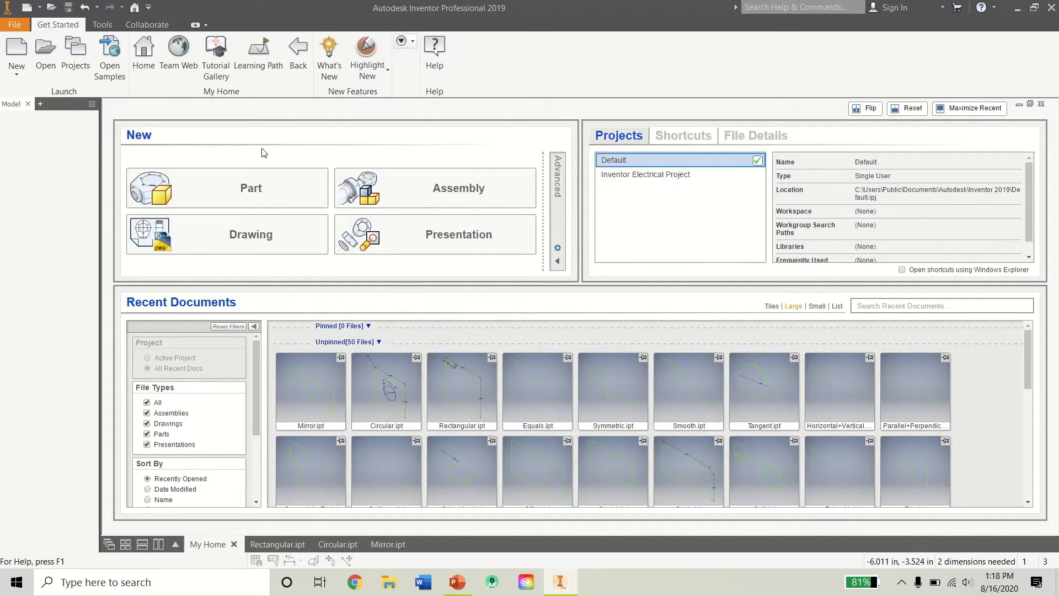
Switch to the Rectangular.ipt sketch and bring the whole square into view
click(267, 545)
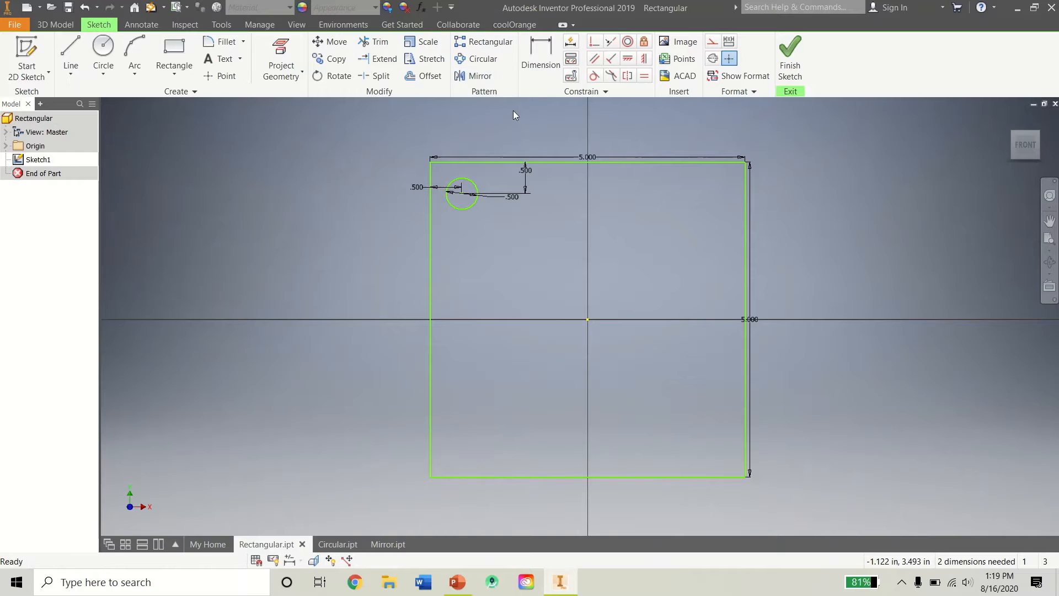
scroll(542, 219, down, 6)
scroll(541, 219, up, 5)
middle_drag(542, 220, 435, 220)
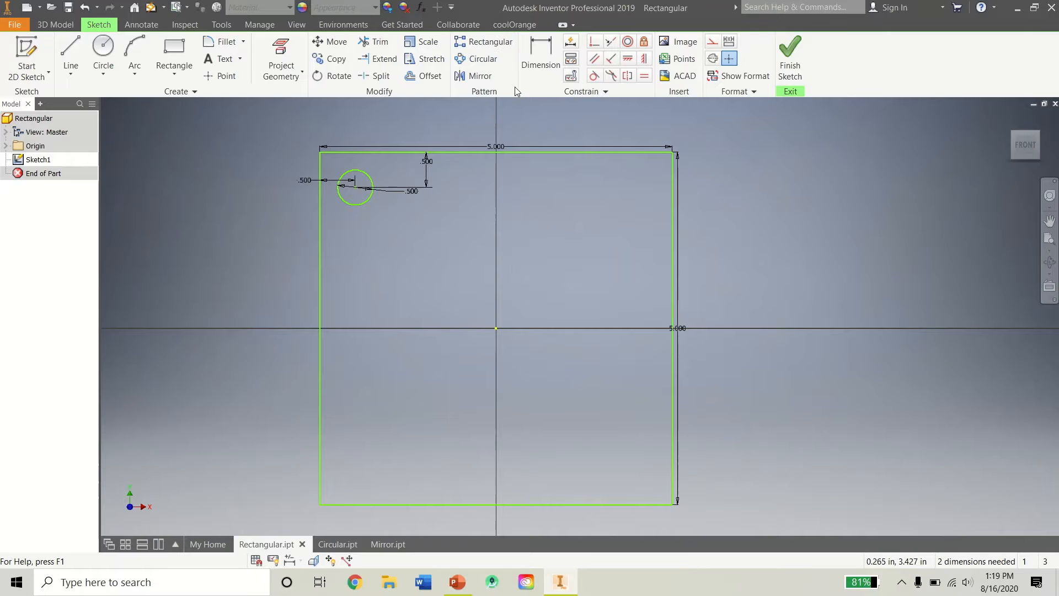
Start a rectangular pattern of the small circle along the square's top edge, flipped inward, with 5 instances at 1.0 in spacing
click(503, 48)
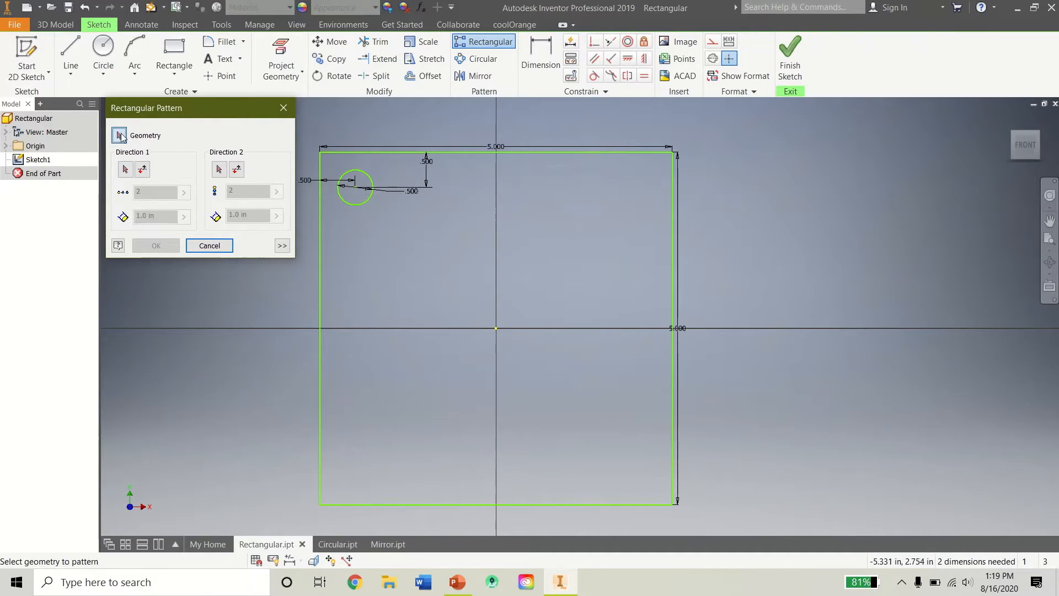
click(360, 204)
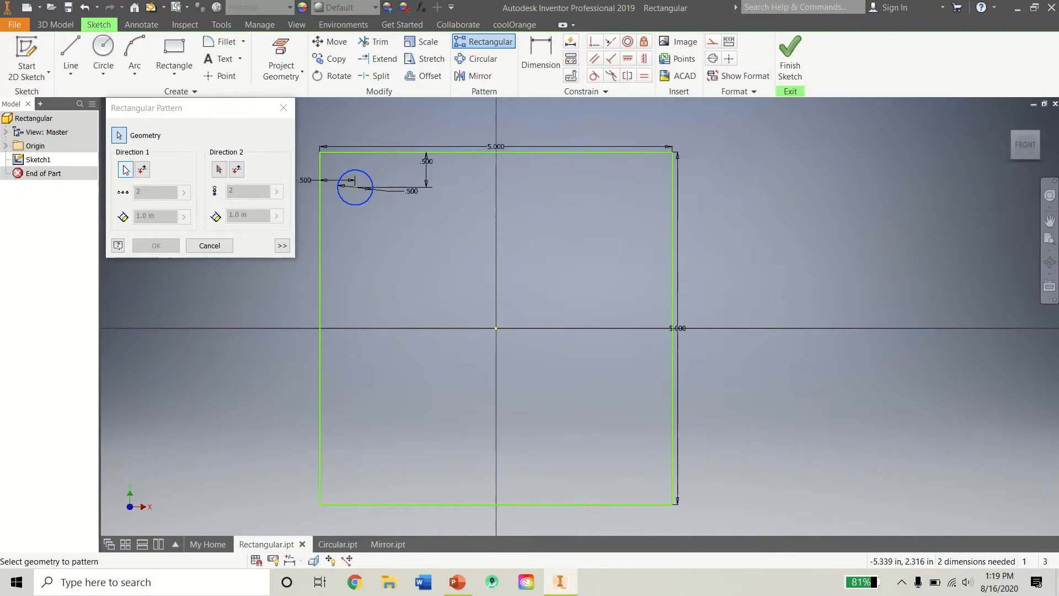
click(125, 170)
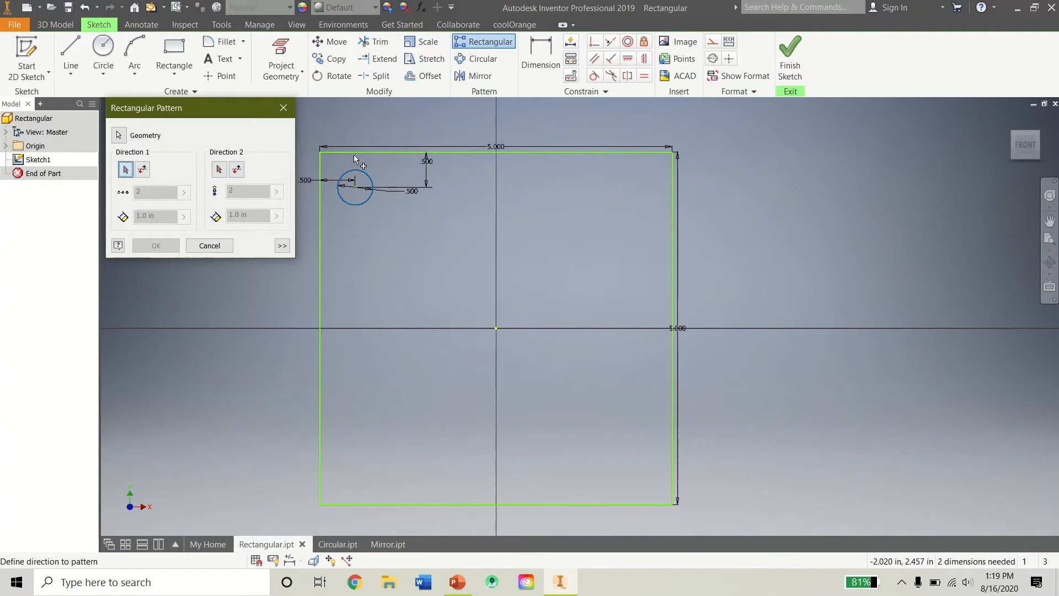
click(408, 153)
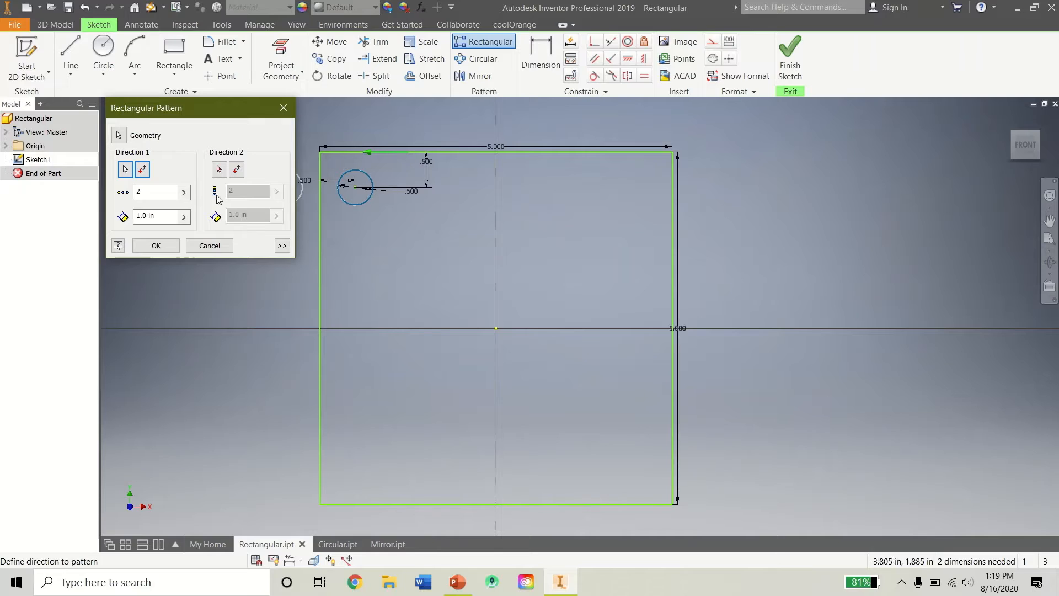
click(143, 170)
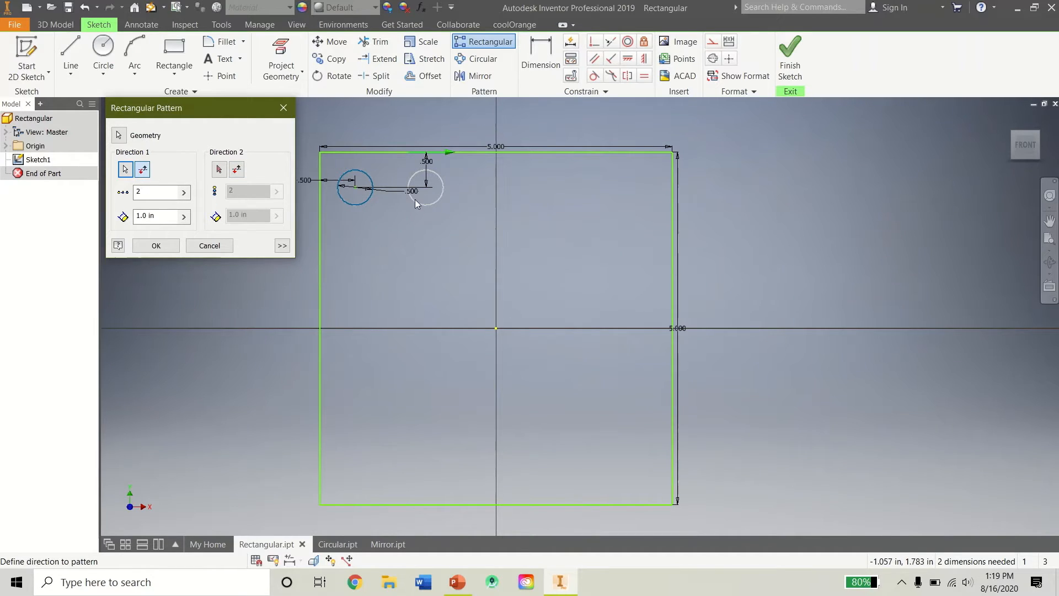
click(144, 193)
key(BackSpace)
text(5)
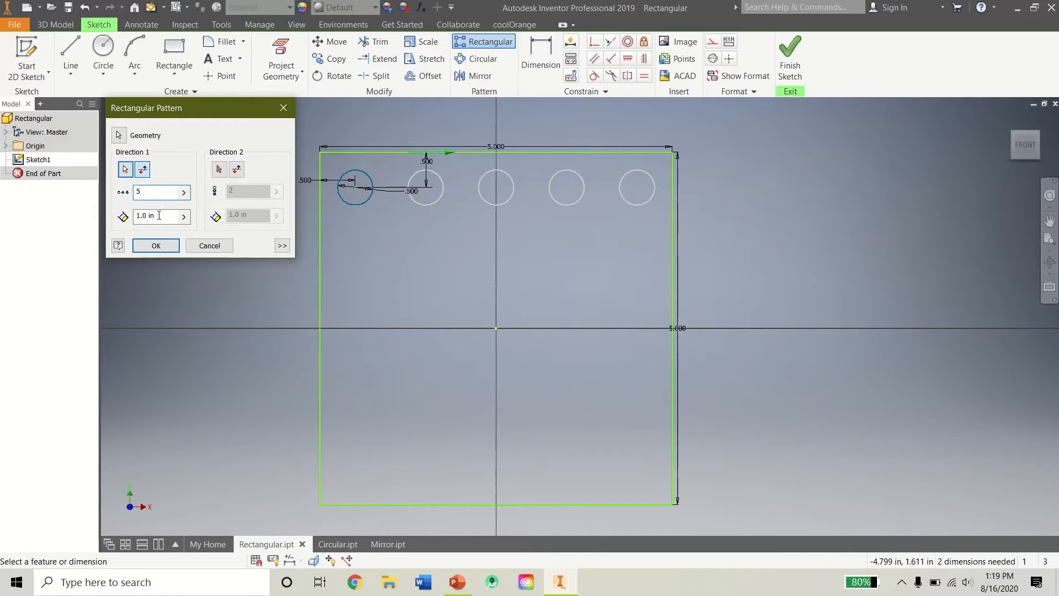
Add the square's left edge as the second direction with 5 instances at 1.0 in spacing, and create the pattern
click(219, 170)
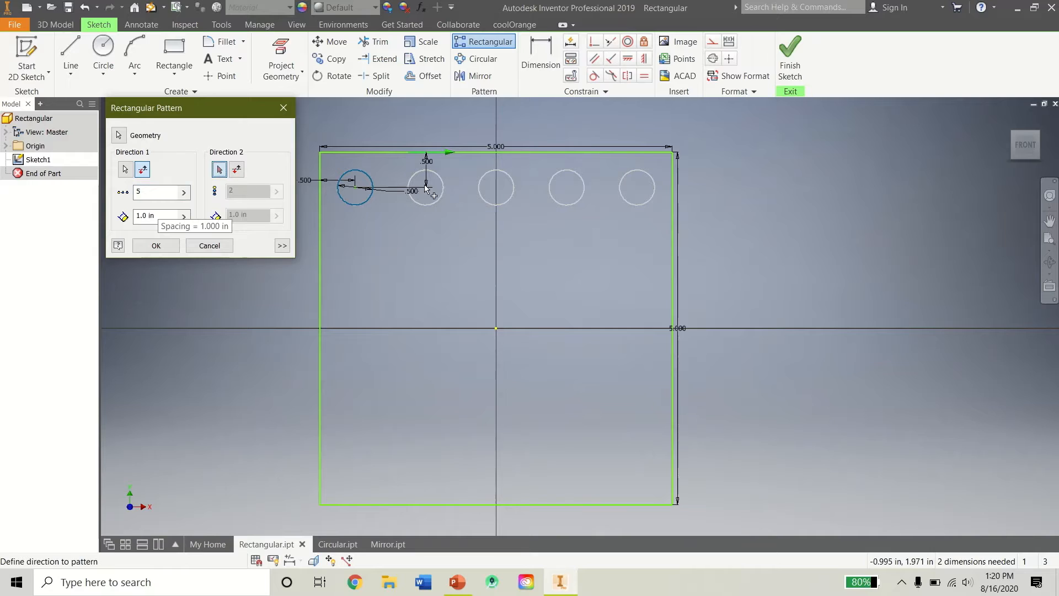
click(321, 270)
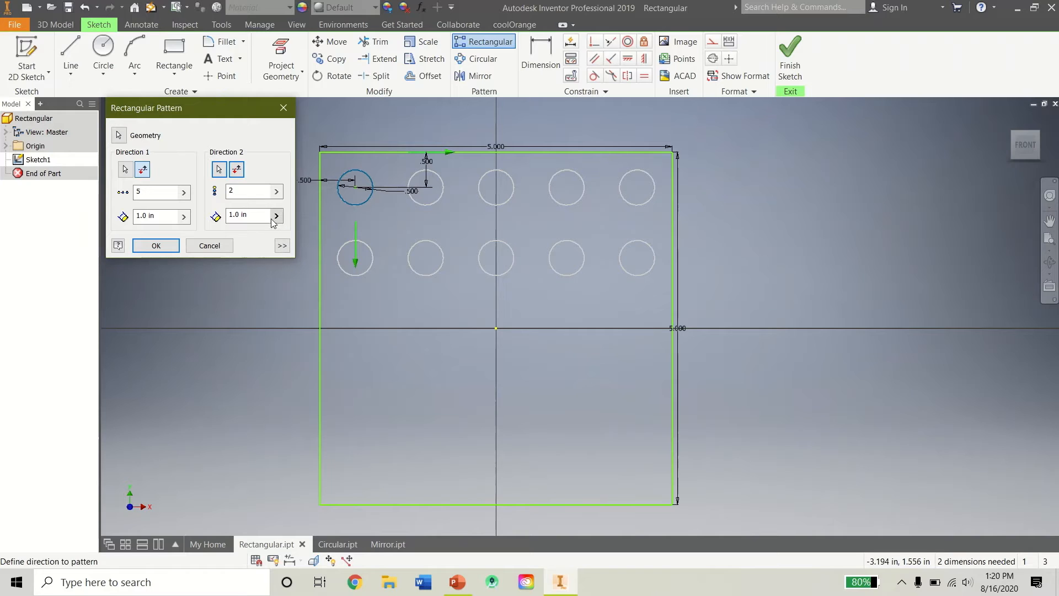
double_click(248, 190)
text(5)
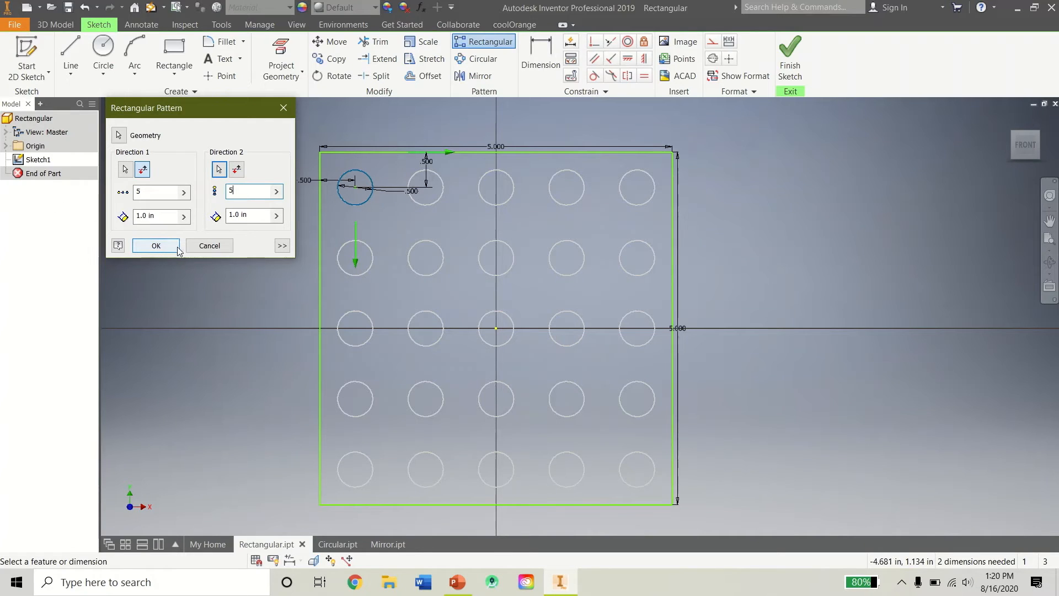
click(281, 246)
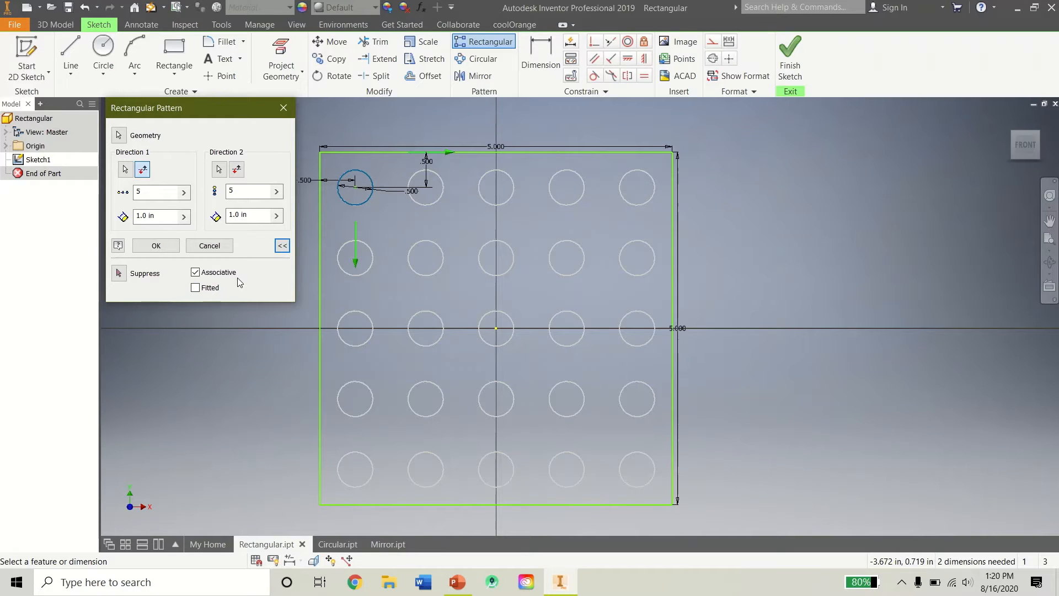
click(277, 248)
click(277, 247)
click(282, 245)
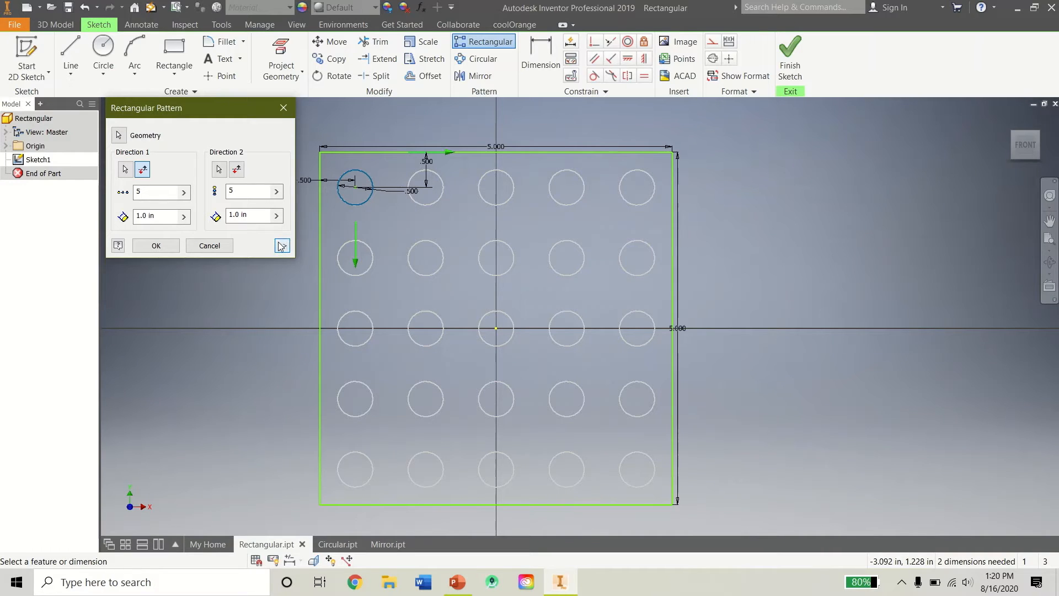
click(174, 247)
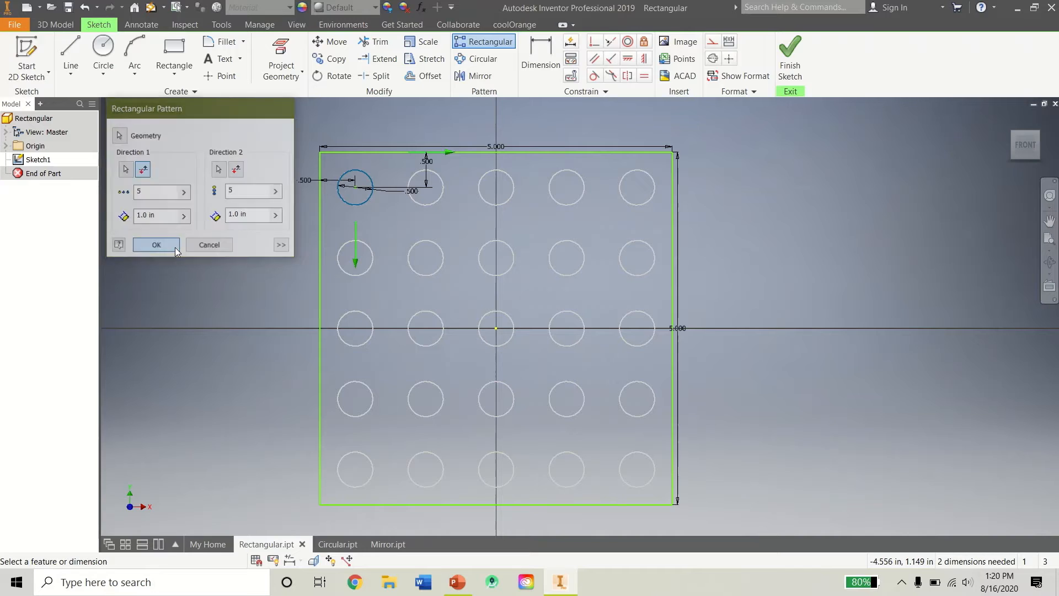
Edit the rectangular circle pattern and turn off its Associative option
scroll(422, 274, down, 2)
scroll(473, 324, up, 4)
scroll(540, 289, down, 4)
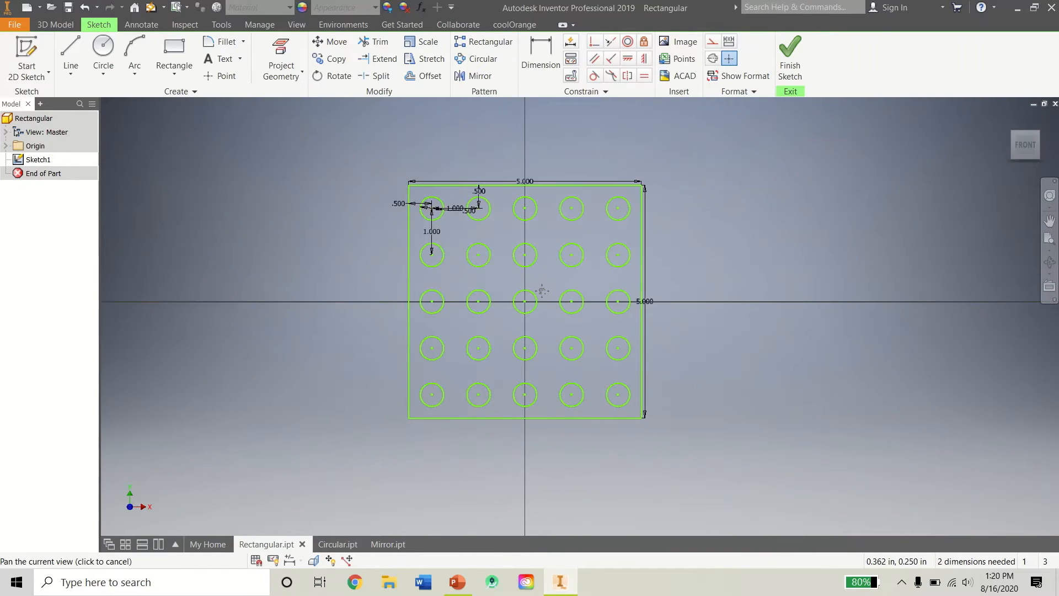
scroll(539, 286, up, 3)
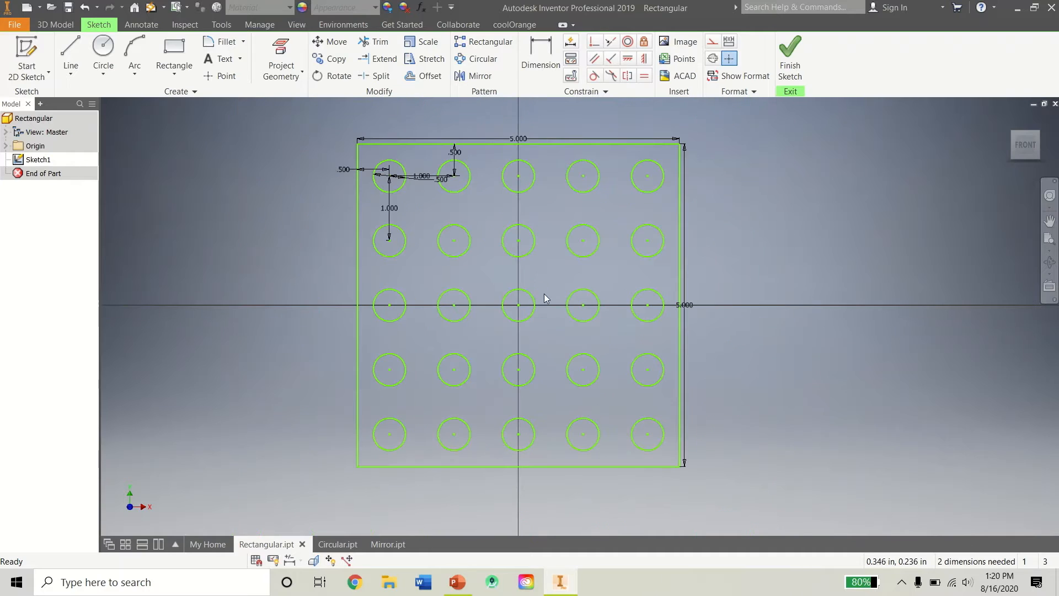
right_click(530, 319)
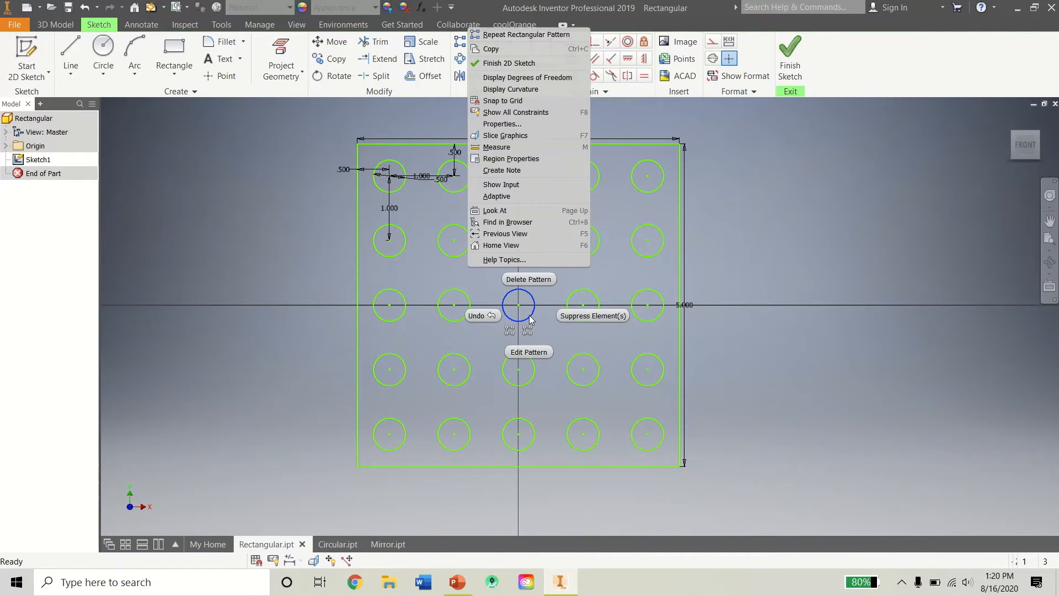
click(541, 355)
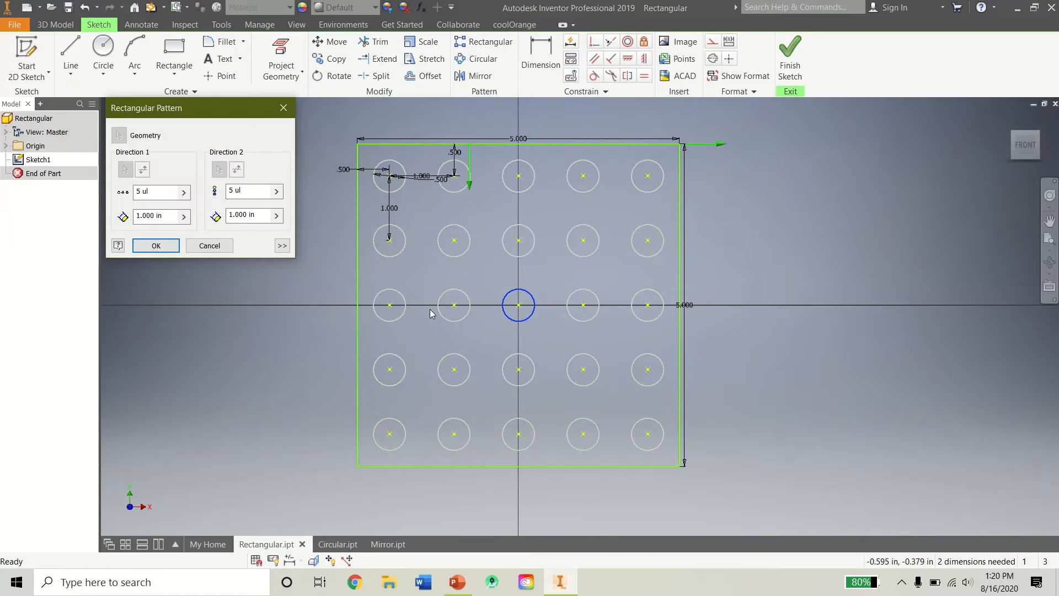
click(282, 245)
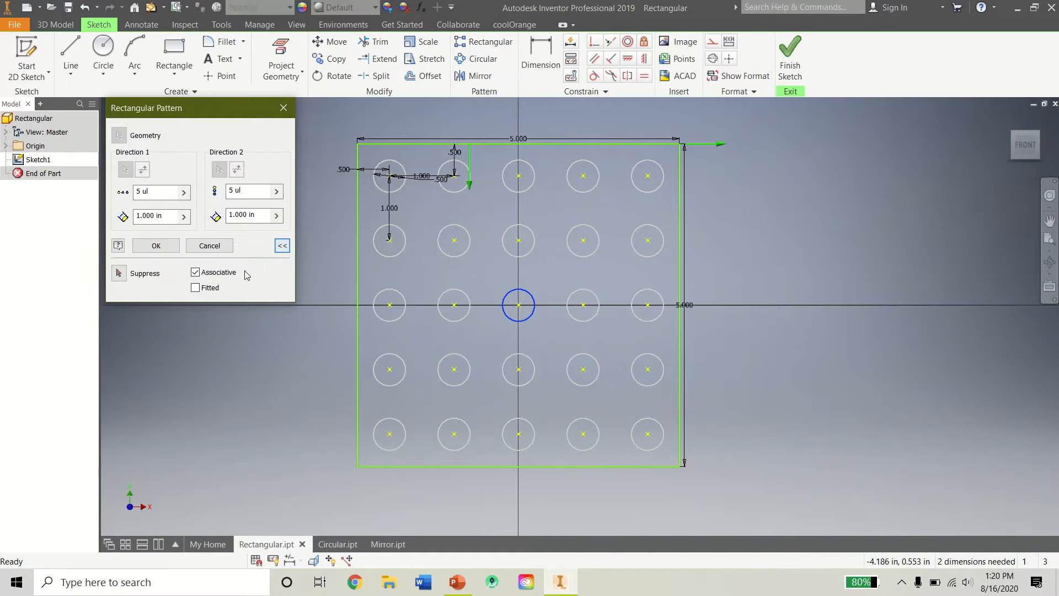
click(156, 246)
Delete the circle at the center of the grid, and undo both the deletion and the pattern change
right_click(519, 324)
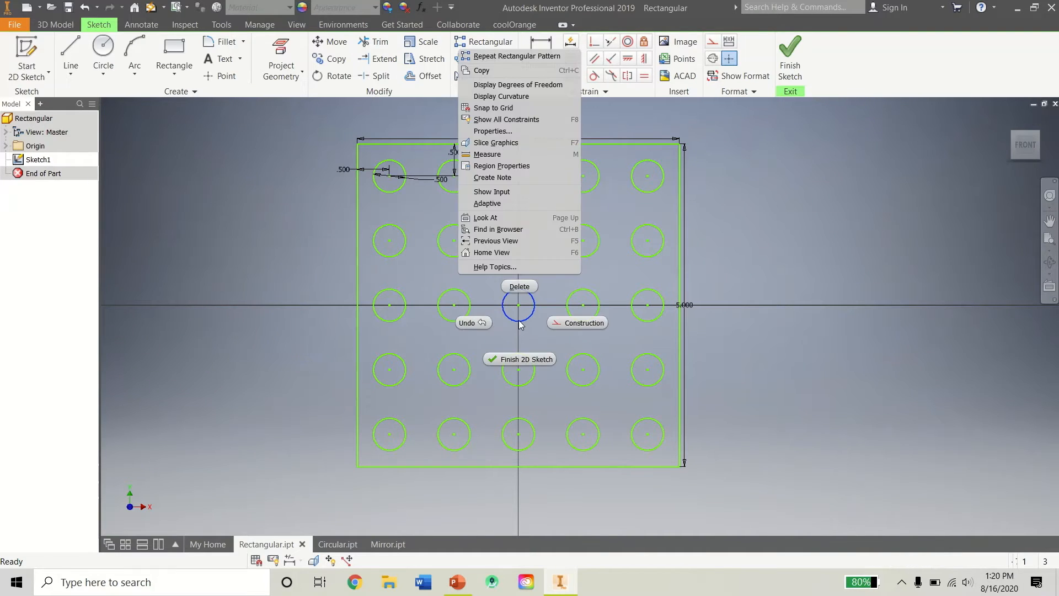
click(516, 289)
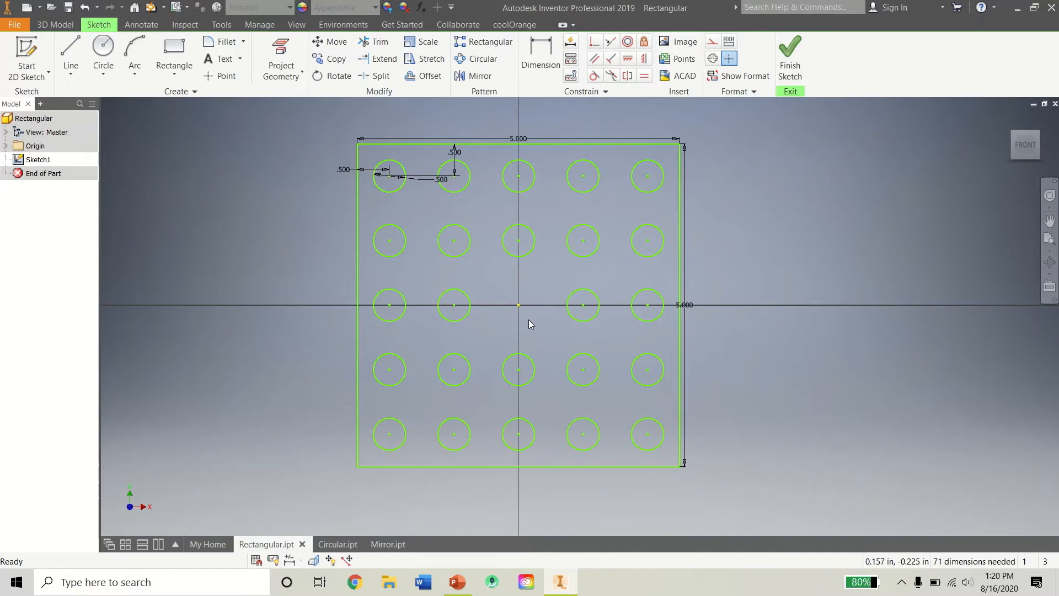
key(ctrl+z)
key(ctrl+z)
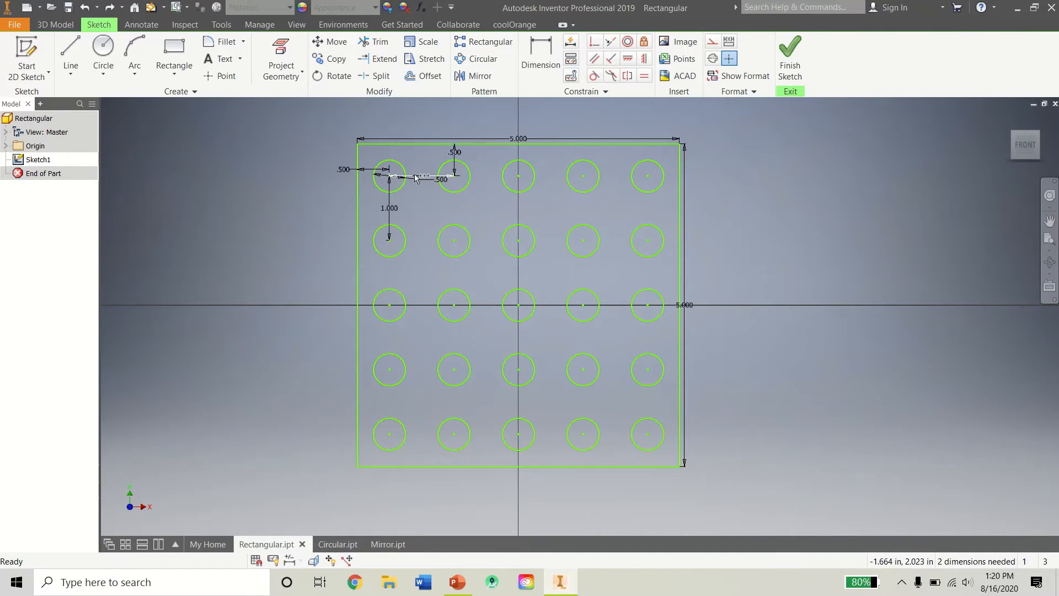
right_click(531, 254)
click(545, 255)
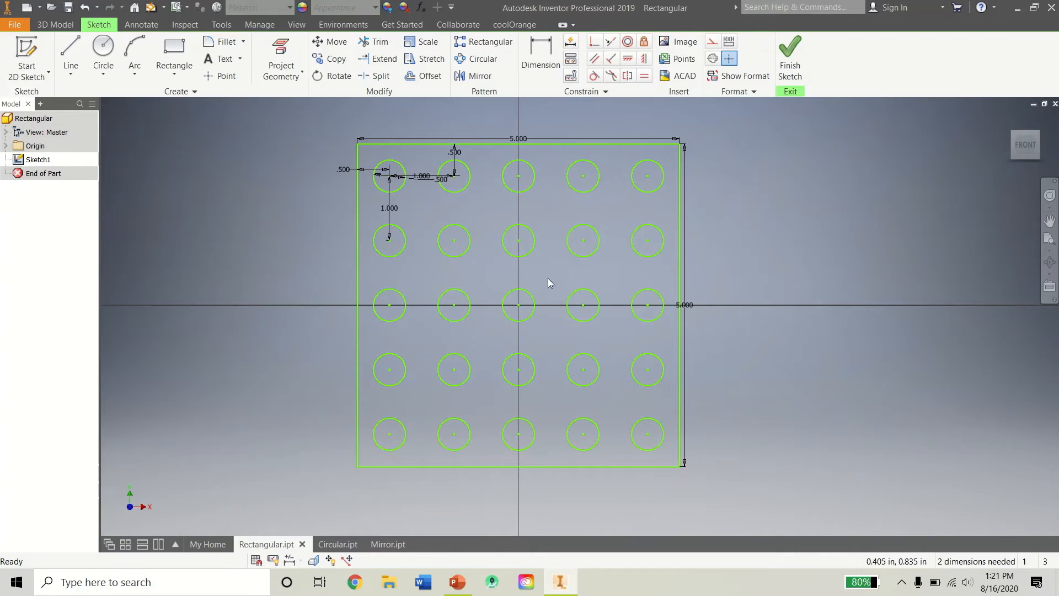
Switch to the Circular.ipt sketch
click(338, 544)
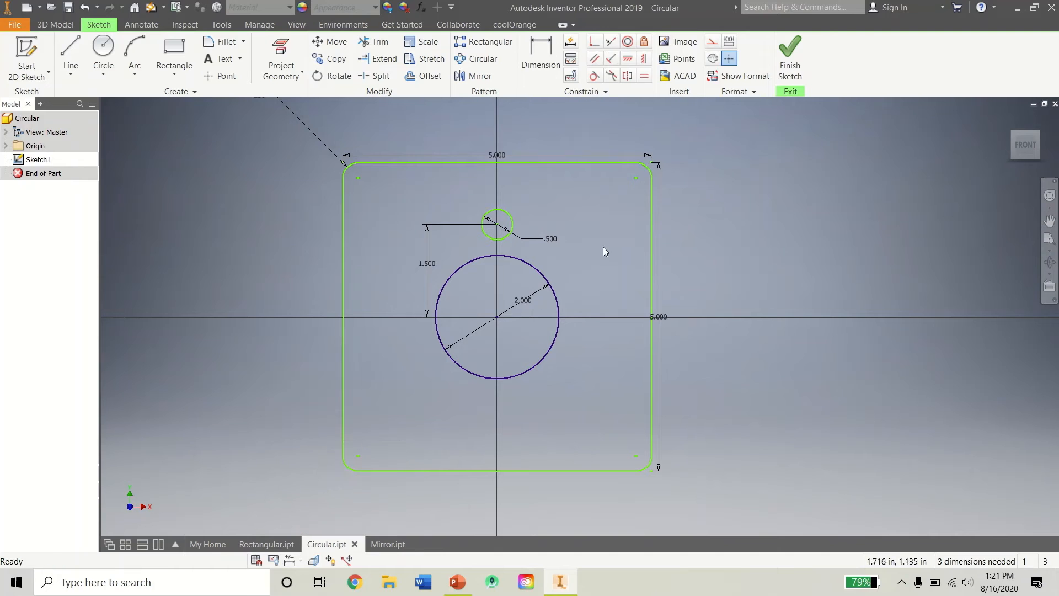
scroll(554, 251, down, 3)
scroll(555, 253, up, 3)
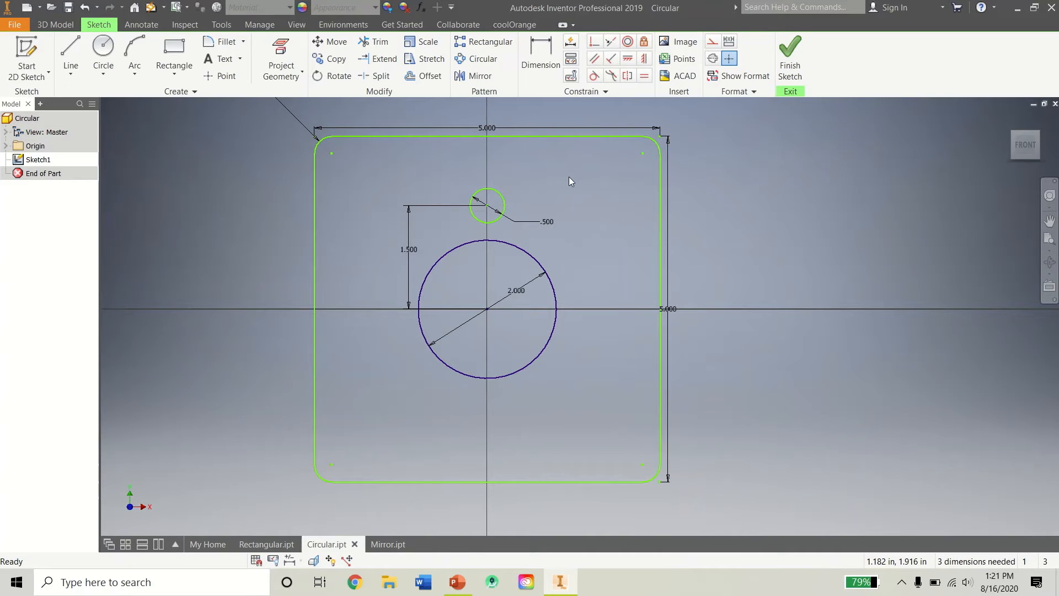
Start a circular pattern of the small circle, using the large center circle as the axis
click(492, 59)
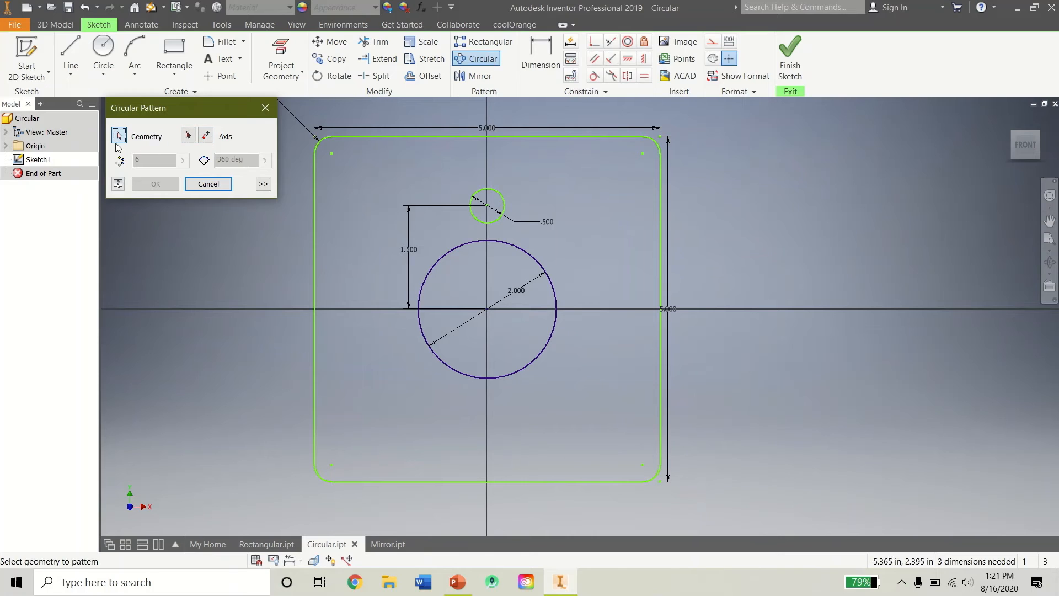
click(494, 223)
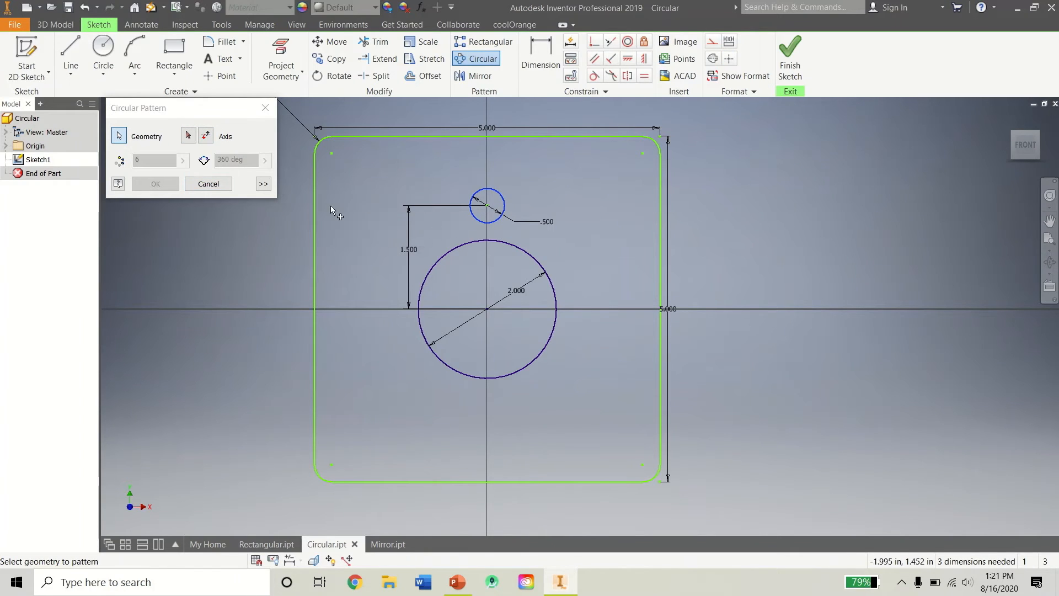
click(187, 136)
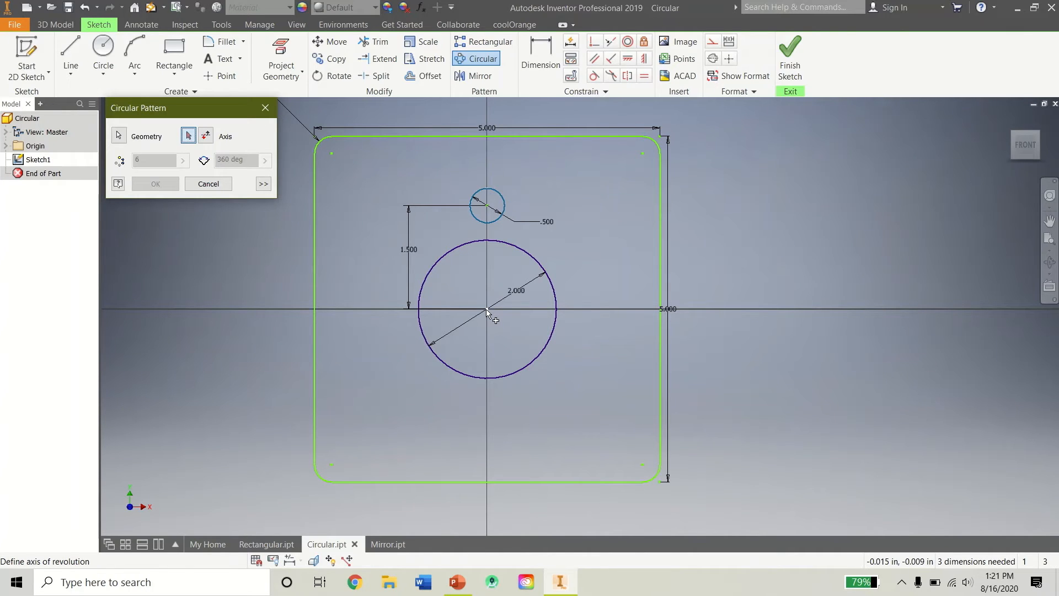
click(435, 263)
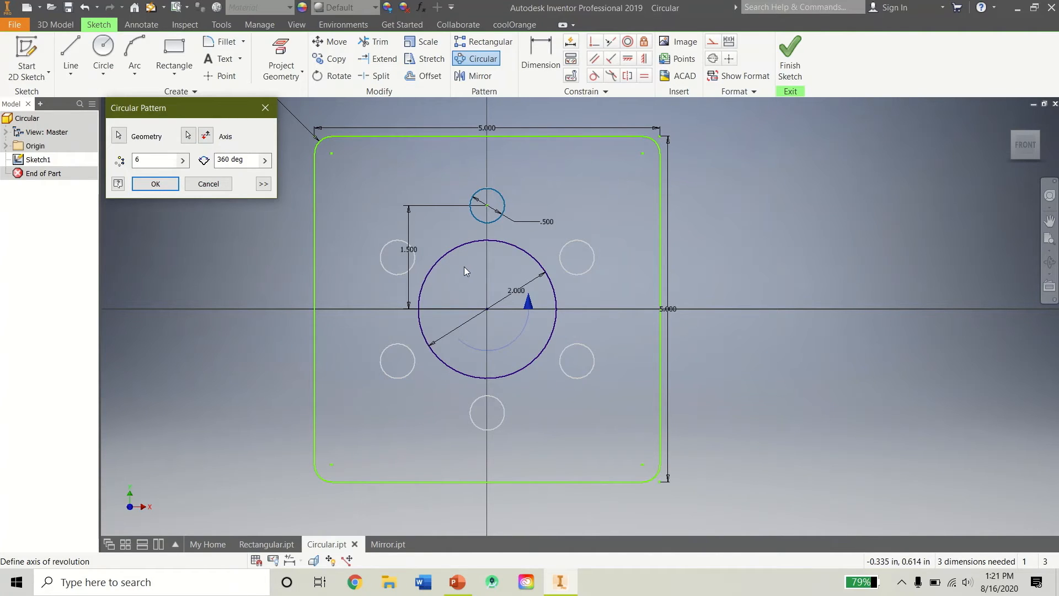
Try flipping the circular pattern's direction and set its count to 5
click(205, 140)
click(204, 139)
click(153, 164)
text(5)
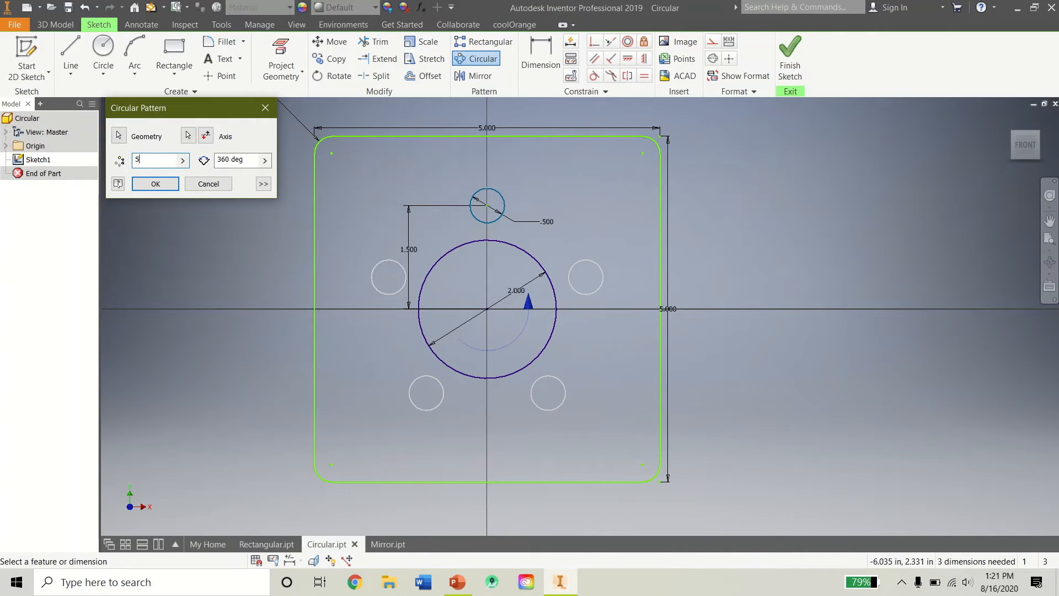
Set the circular pattern's count to 8
click(206, 137)
click(206, 137)
drag(156, 160, 123, 157)
key(BackSpace)
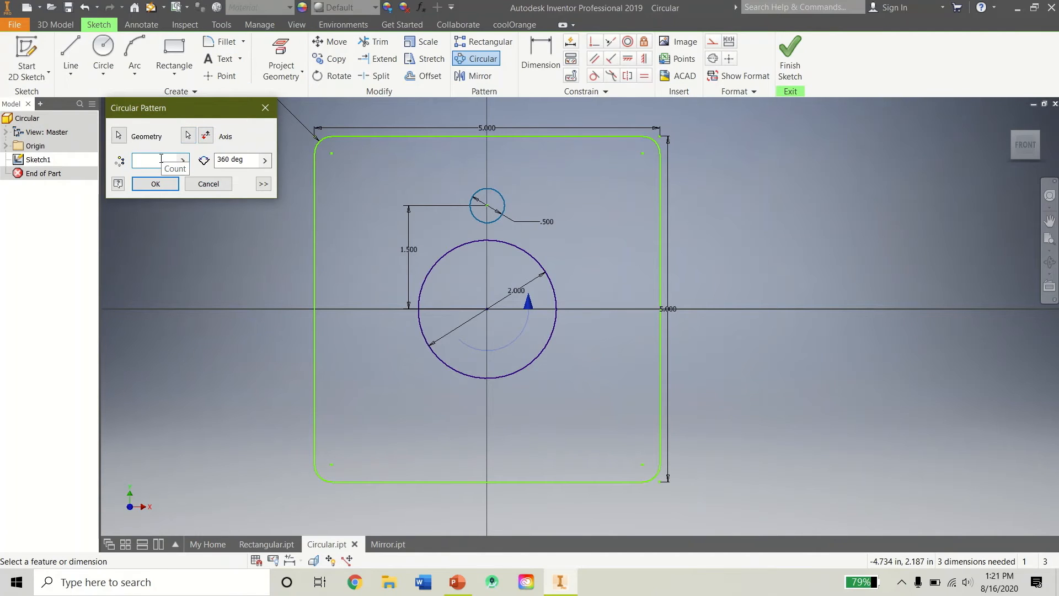
text(8)
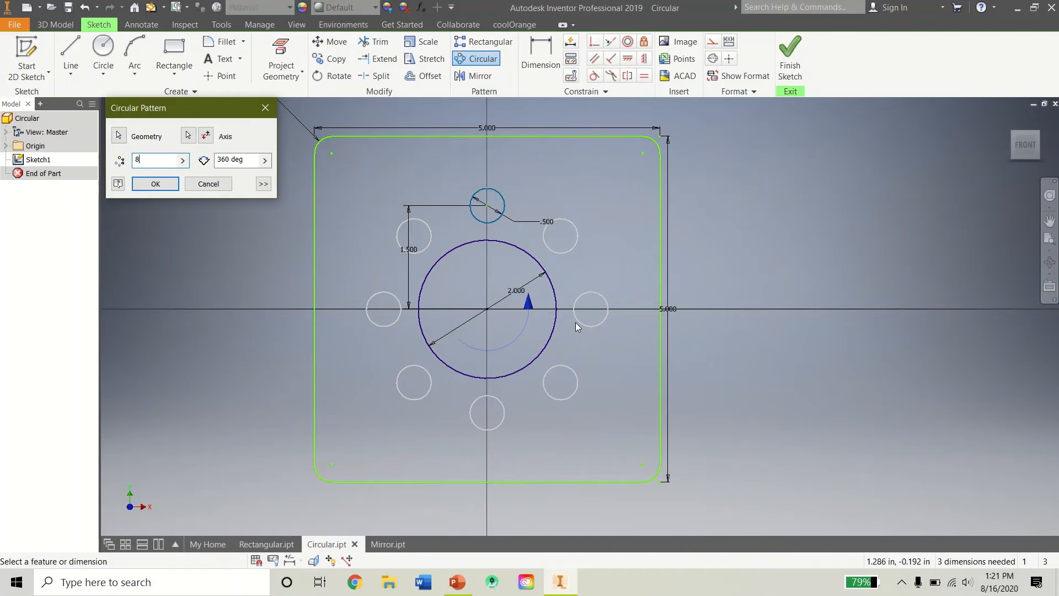
Set the circular pattern's angle to 180 degrees and flip its direction back and forth
click(234, 159)
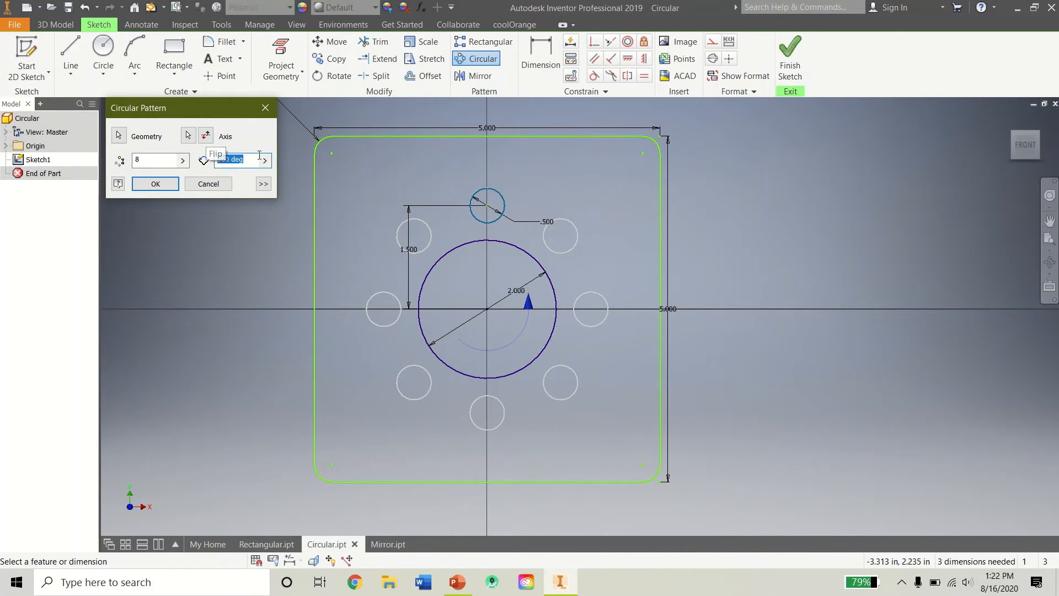
text(180)
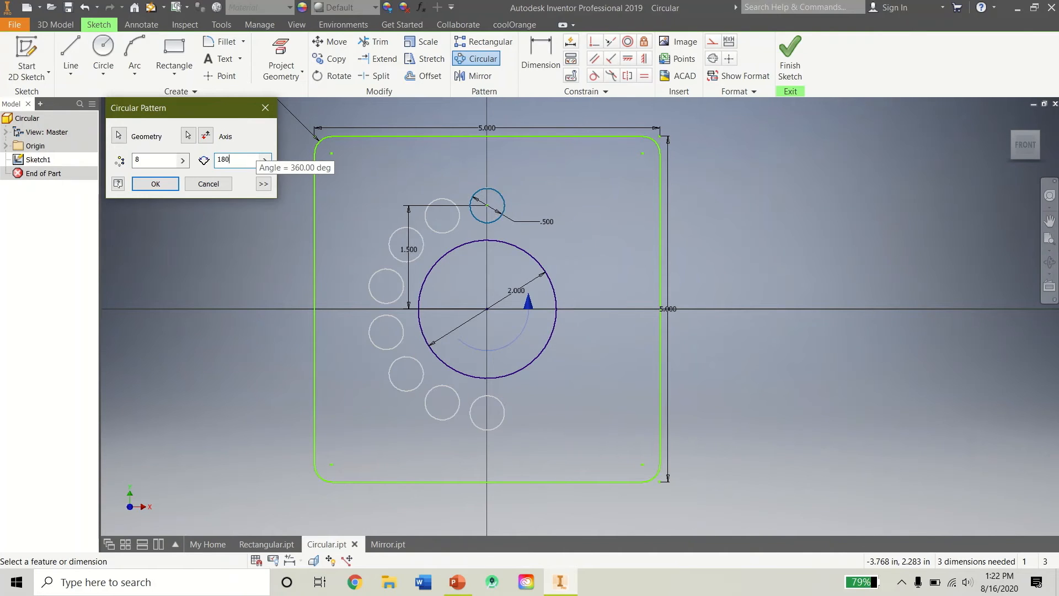
click(206, 137)
click(206, 136)
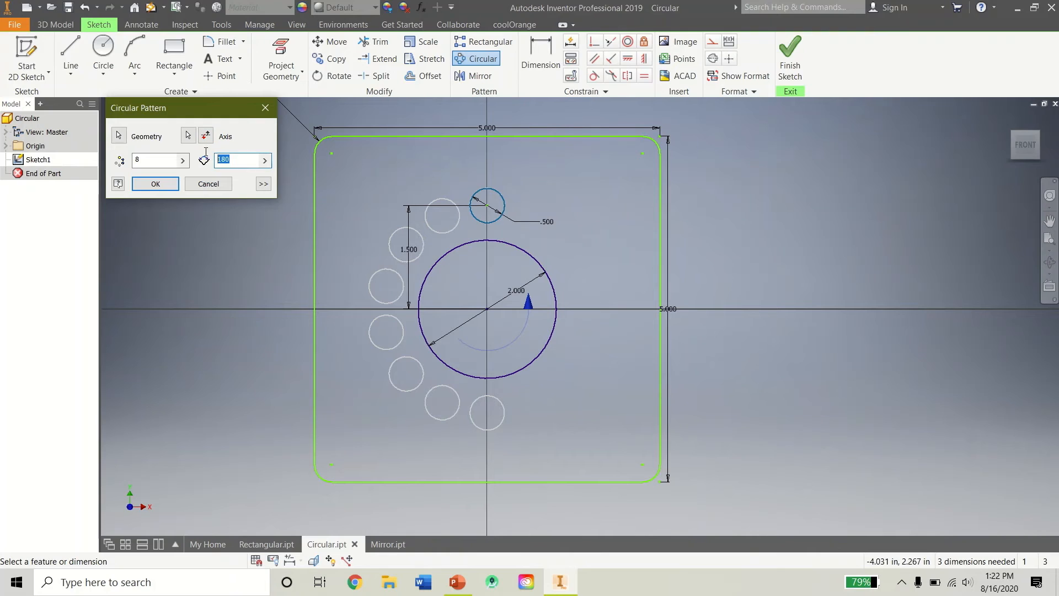
Set the circular pattern's angle to 360 degrees, keep it associative and fitted, and create the pattern
text(360)
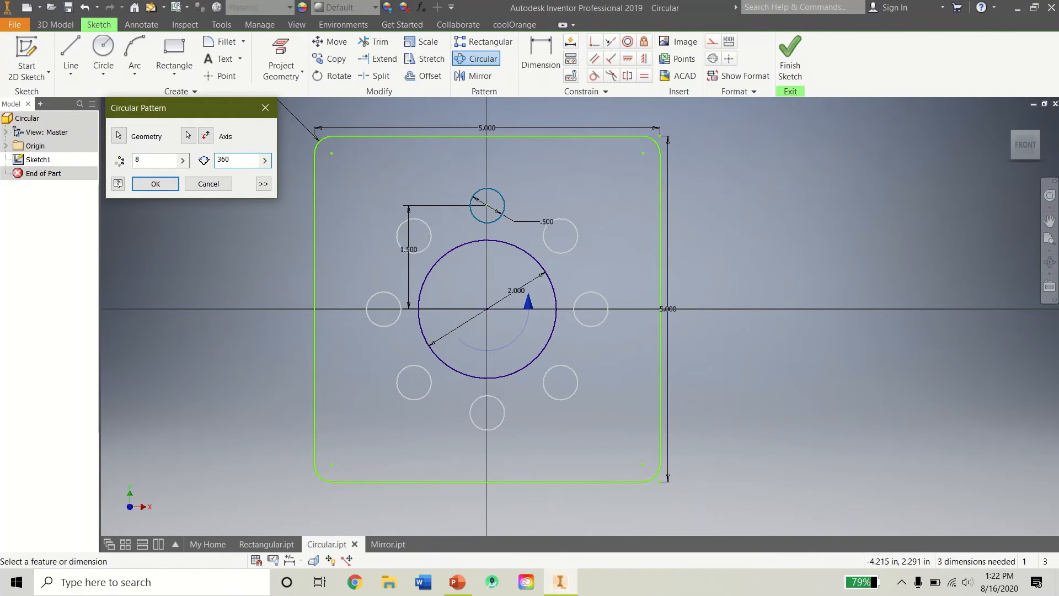
click(263, 184)
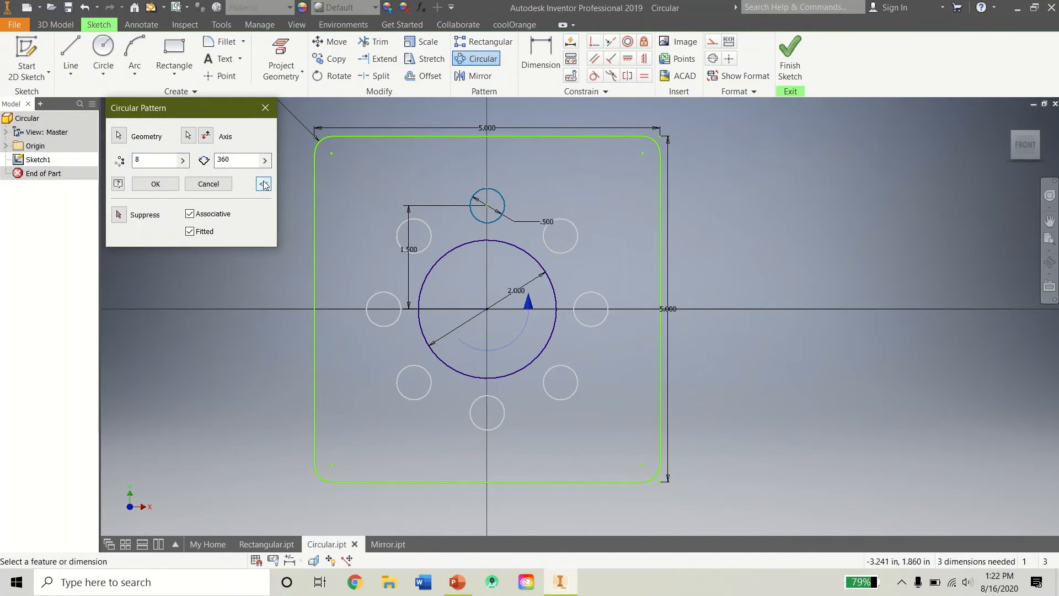
click(212, 217)
click(212, 216)
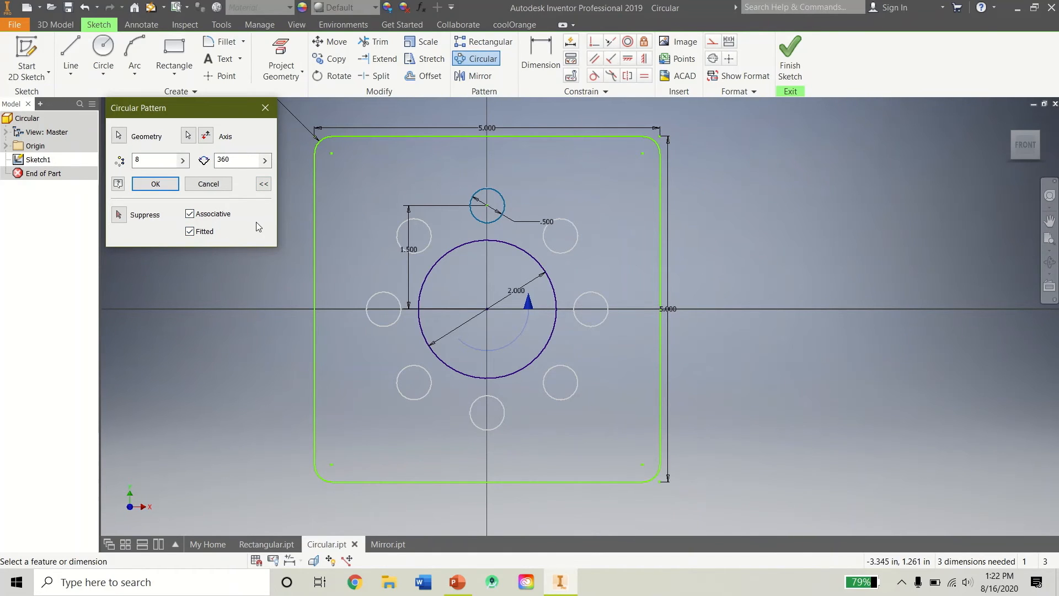
click(175, 186)
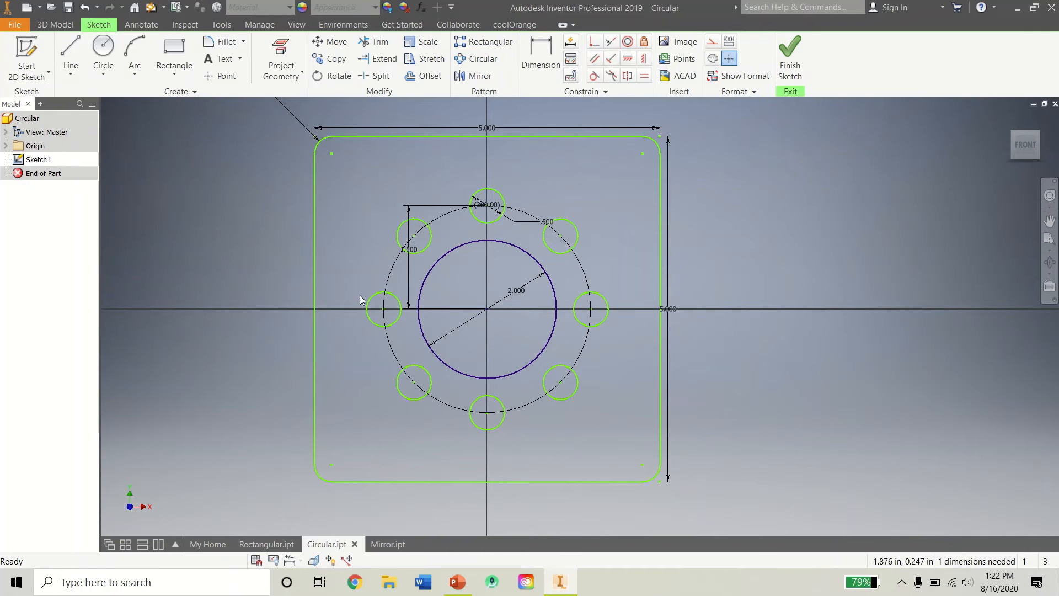
Suppress the leftmost circle of the circular pattern
right_click(383, 326)
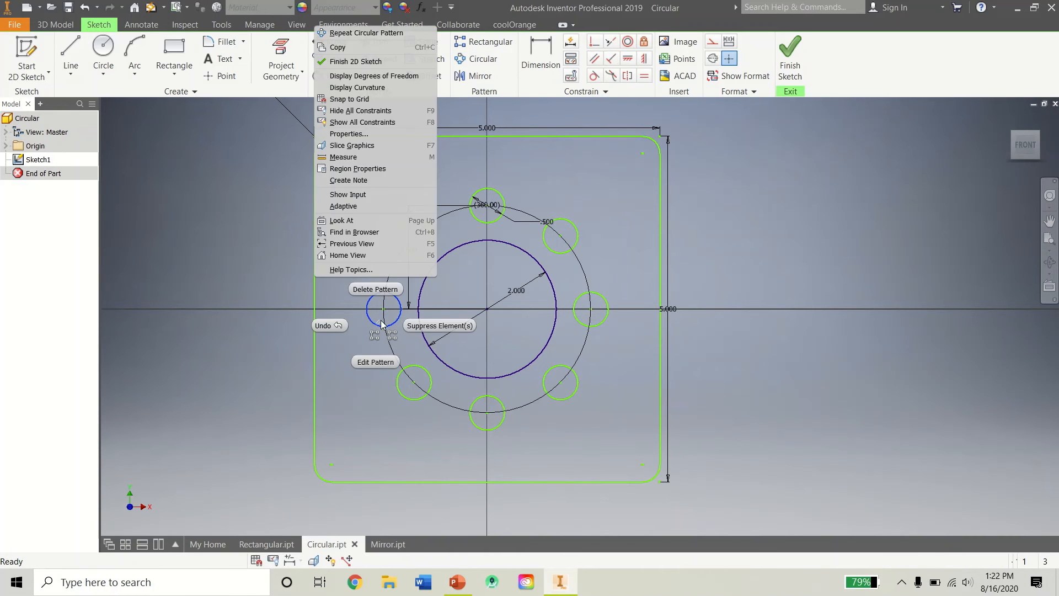
click(440, 325)
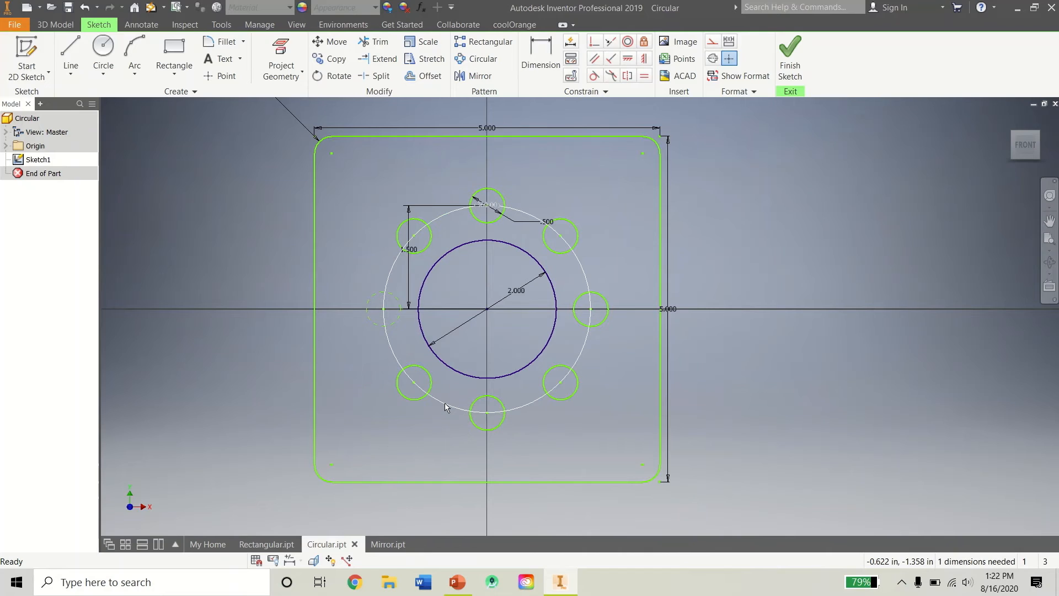
Edit the circular pattern and turn off its Associative option
right_click(395, 329)
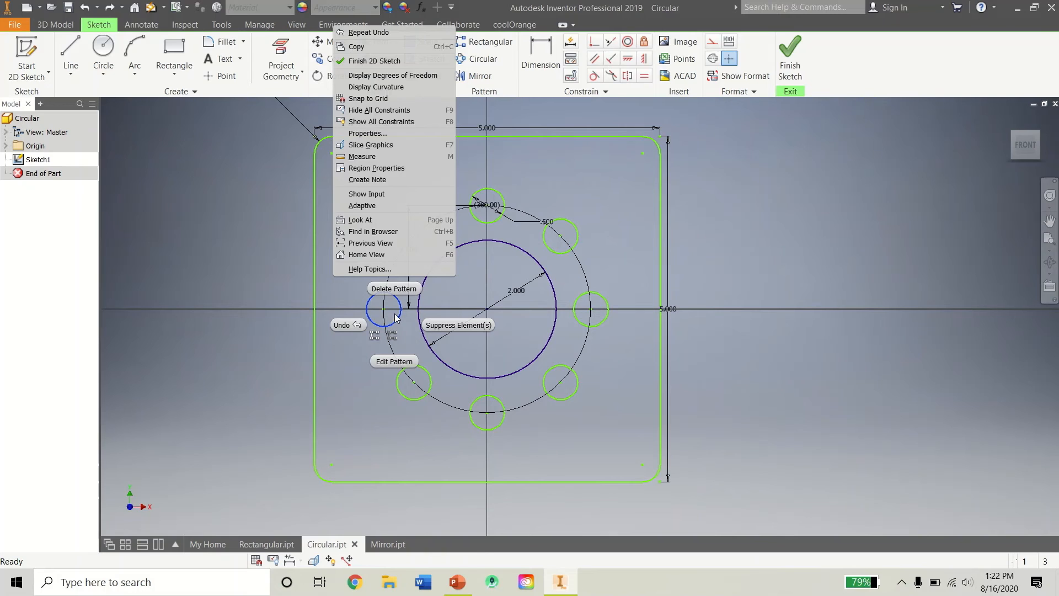
click(395, 362)
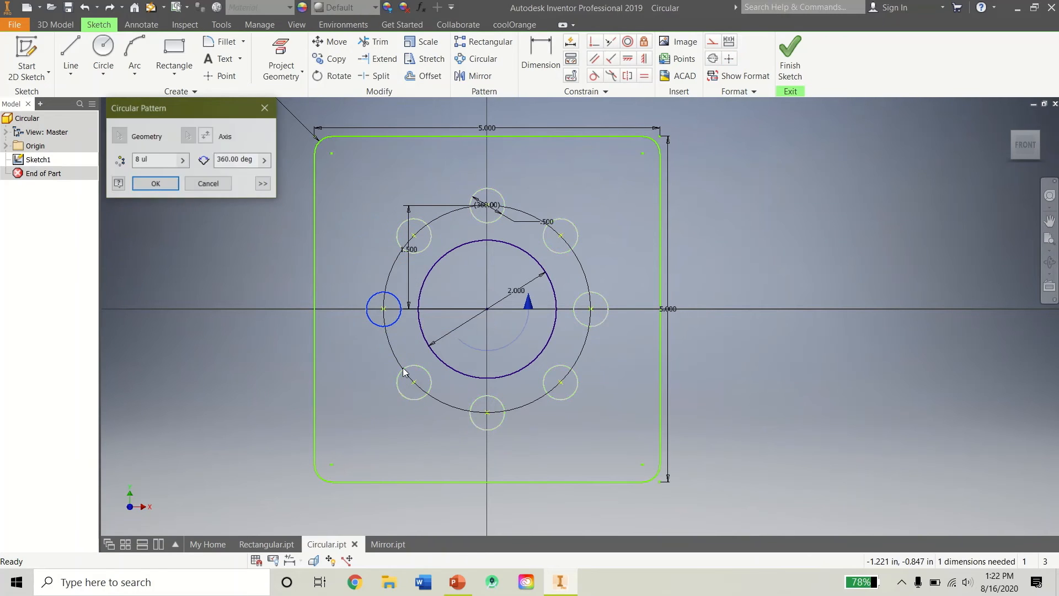
click(262, 183)
click(164, 186)
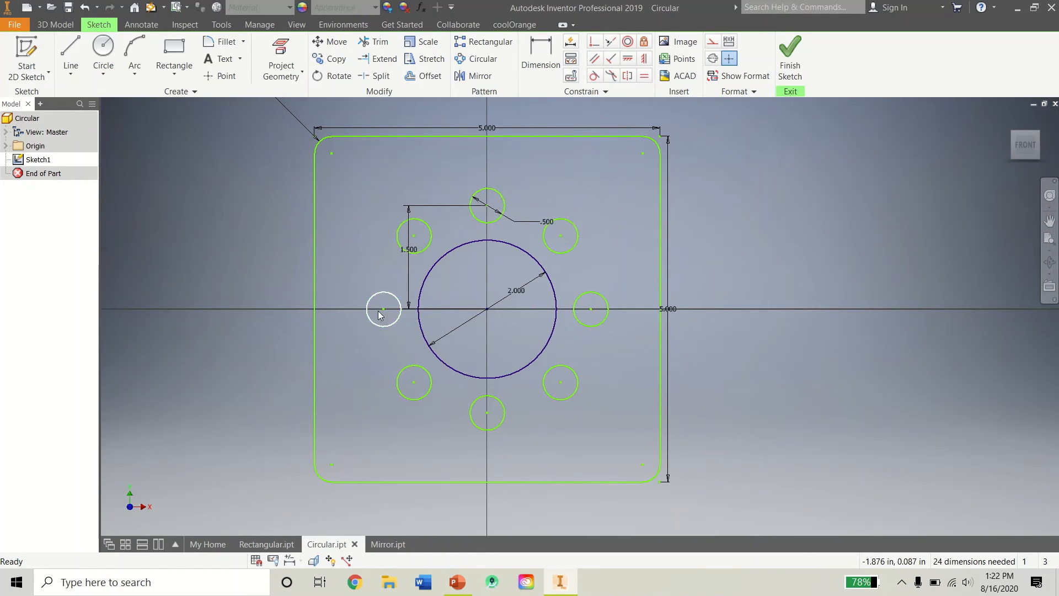
Delete the leftmost circle and undo back to the associative circular pattern
right_click(386, 325)
click(385, 291)
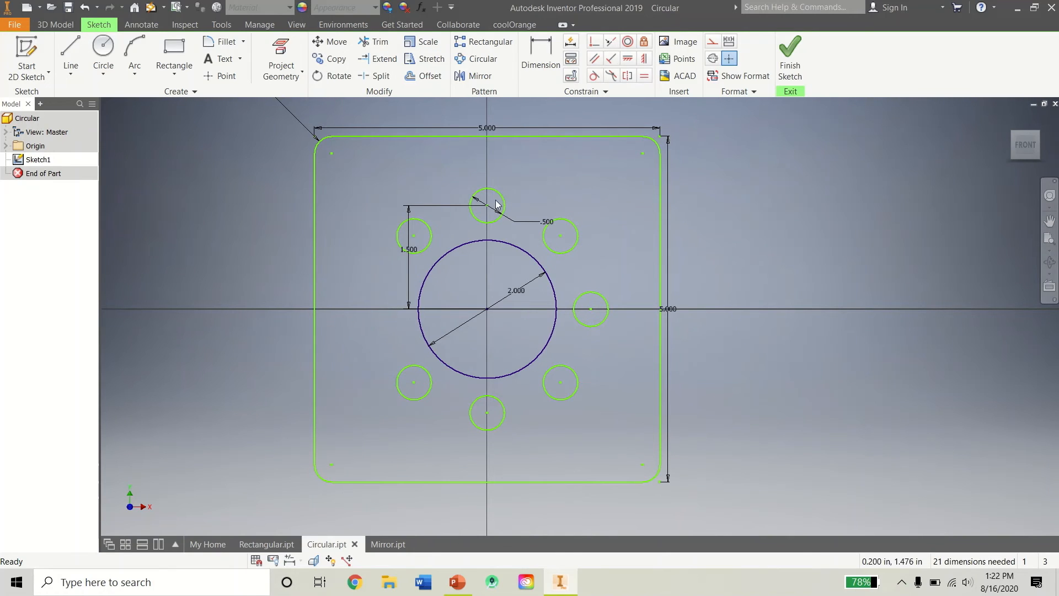
key(ctrl+z)
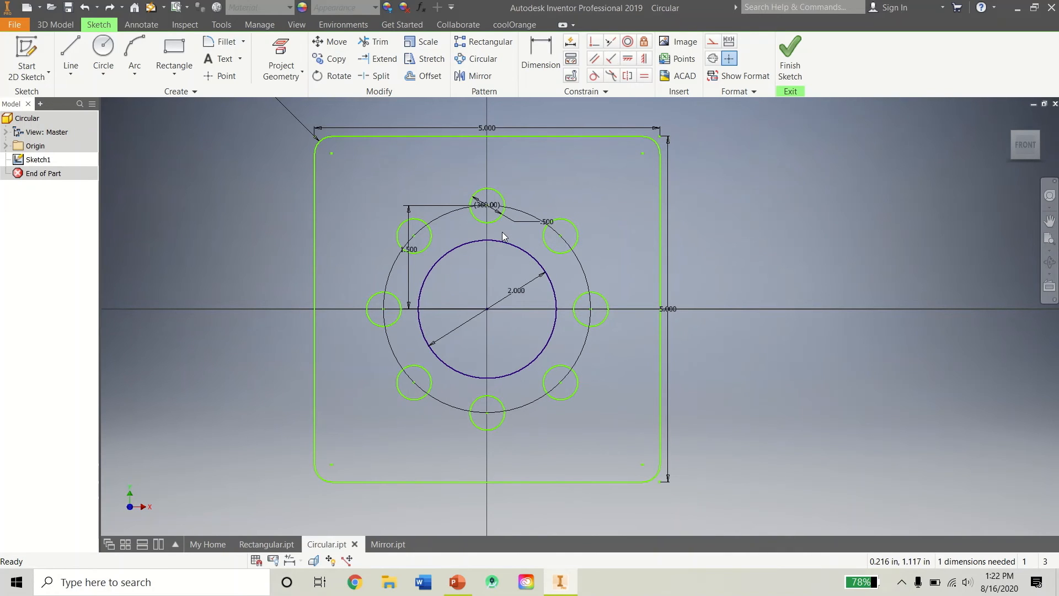
Switch to the Mirror.ipt sketch with the F-shaped lines
click(387, 544)
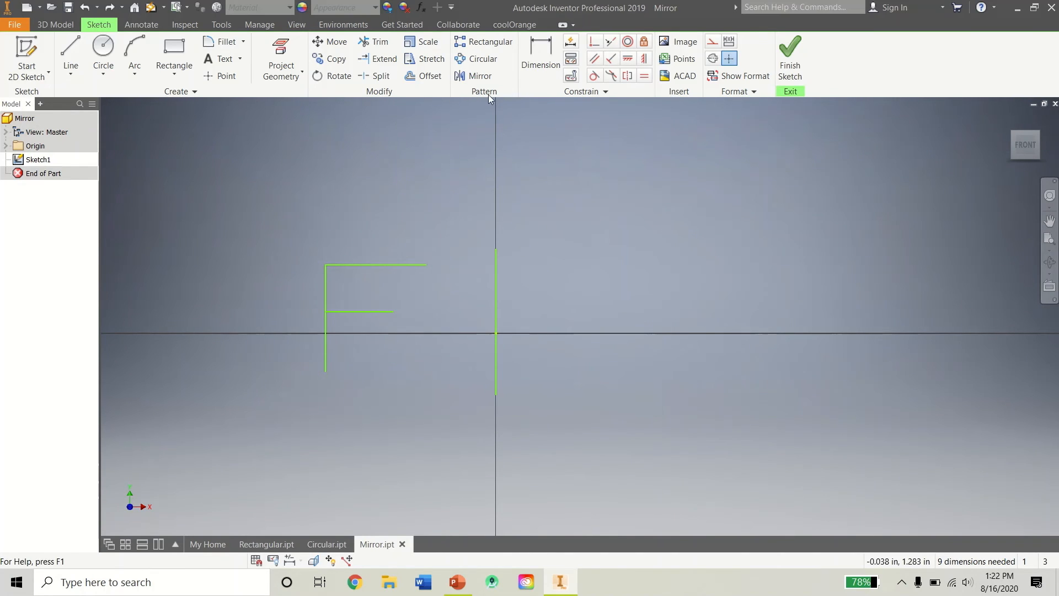
drag(440, 413, 281, 222)
click(397, 196)
Mirror the F-shaped lines across the vertical center line and leave the Mirror command
click(473, 75)
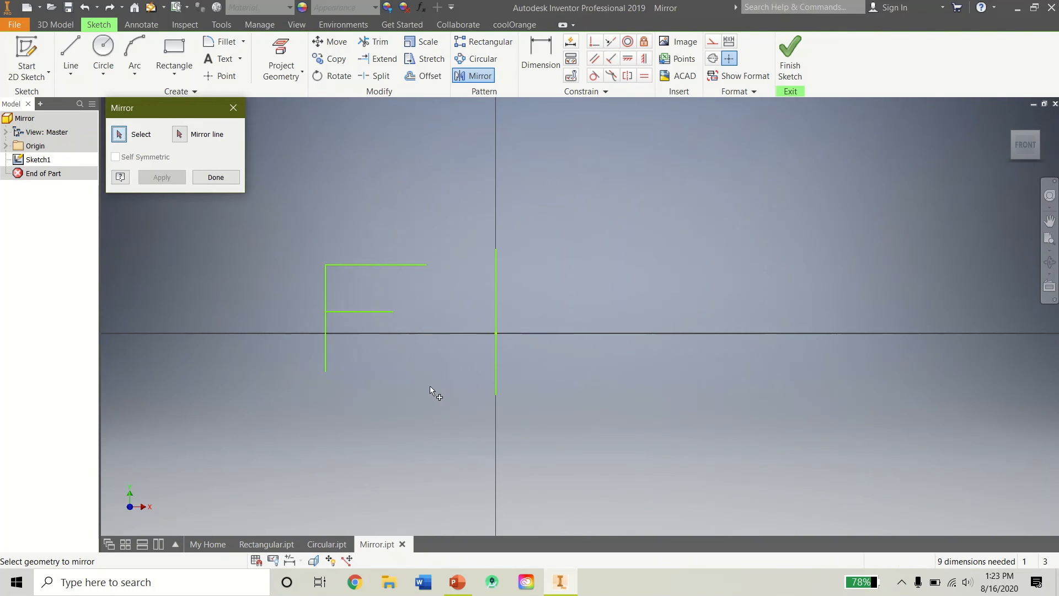
drag(430, 385, 315, 249)
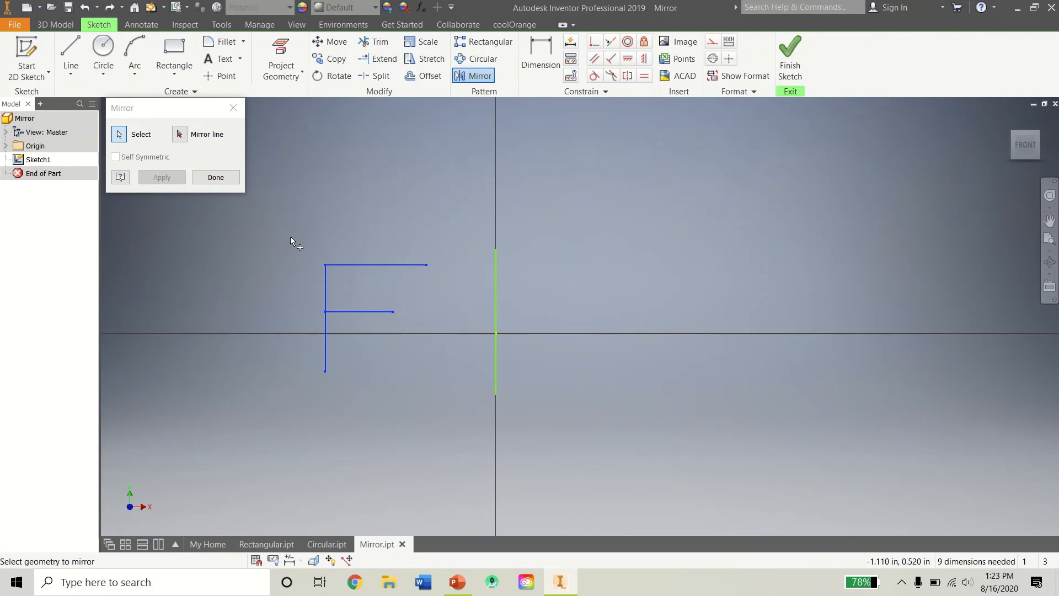
click(182, 134)
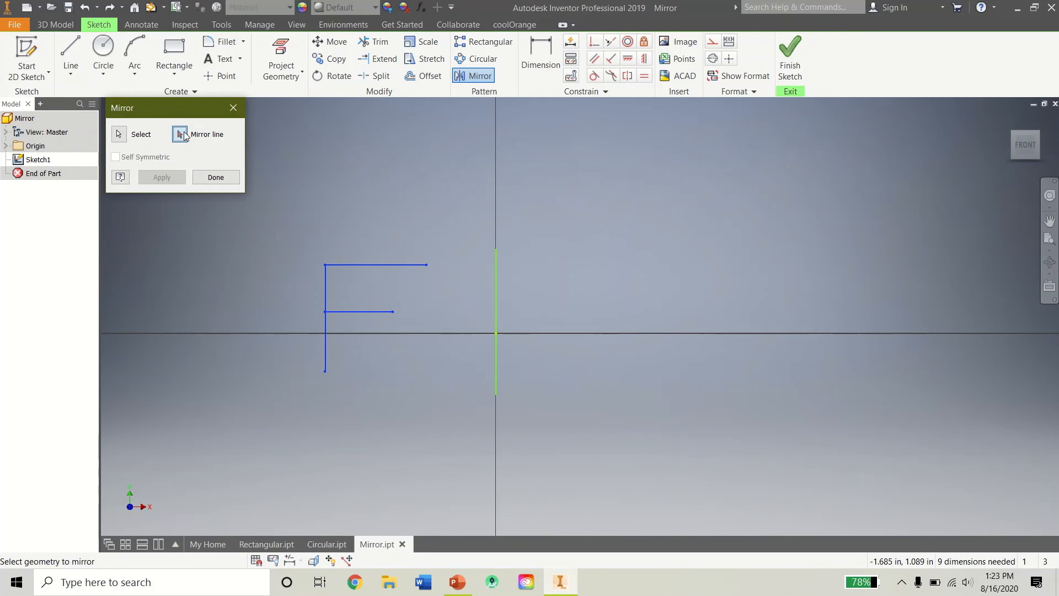
click(501, 264)
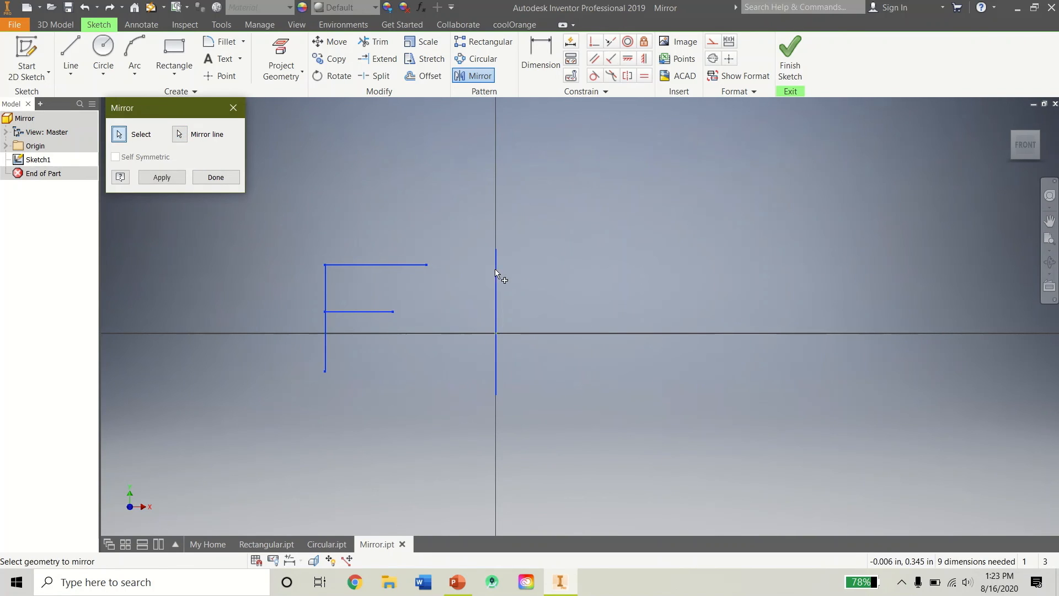
click(166, 176)
key(Escape)
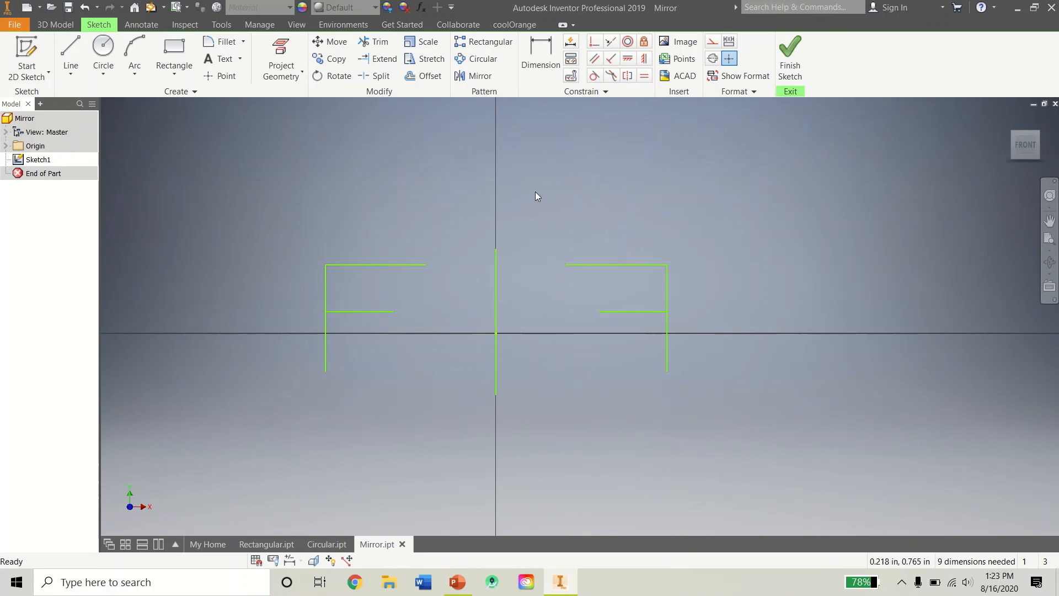
mouse_move(499, 6)
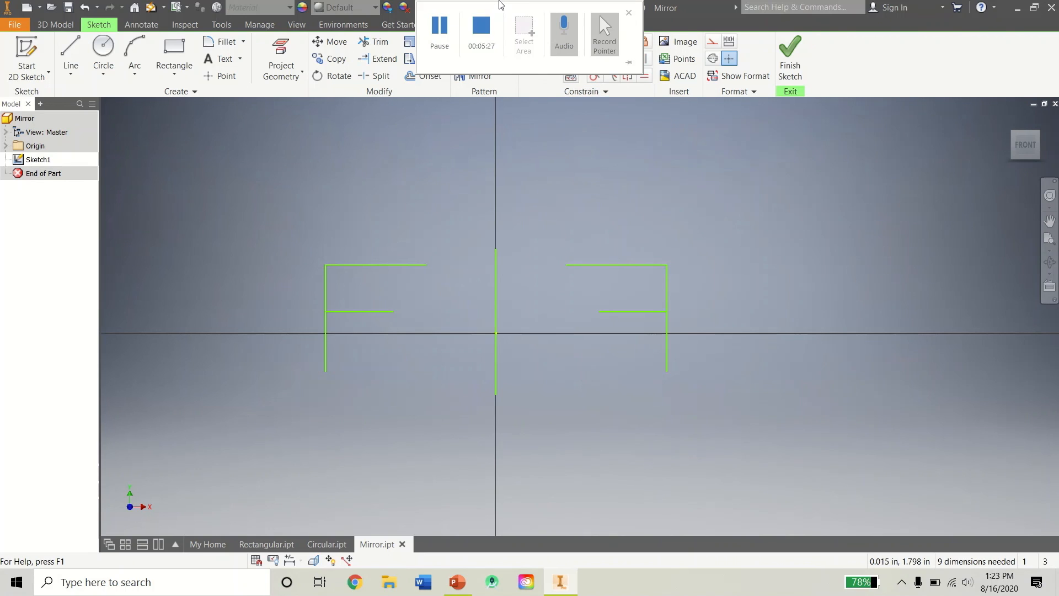